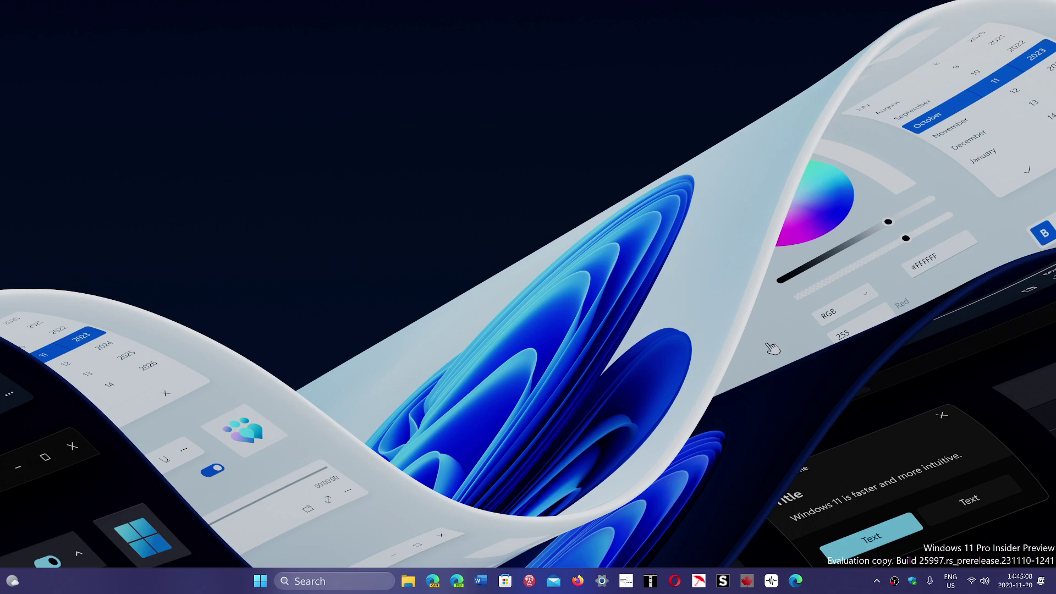
pyautogui.click(334, 581)
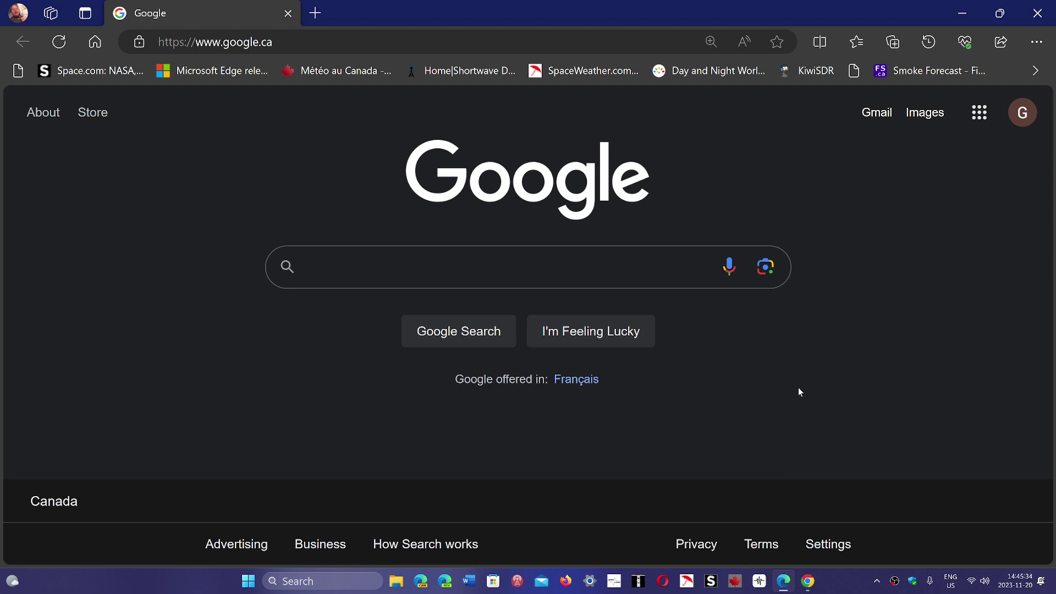
pyautogui.click(1037, 13)
pyautogui.click(1041, 14)
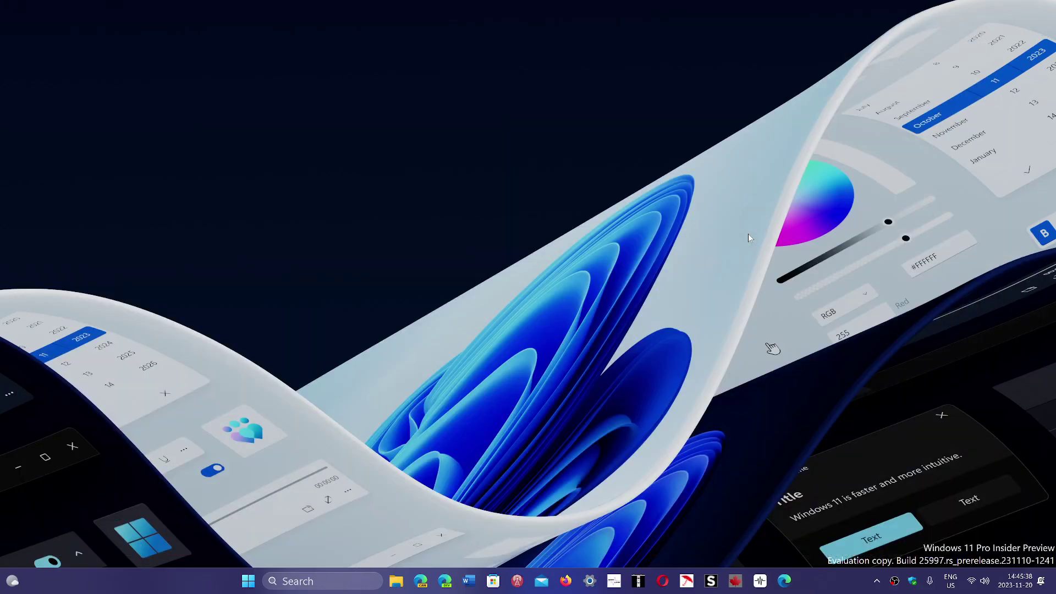